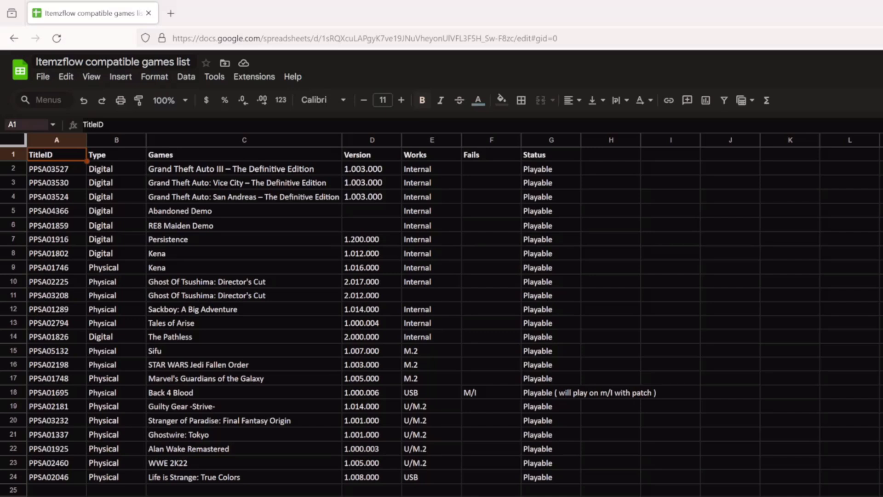
# - Look through the Itemzflow compatible games list to see which titles are playable, fail to decrypt, crash or abort
pyautogui.scroll(-6, 442, 313)
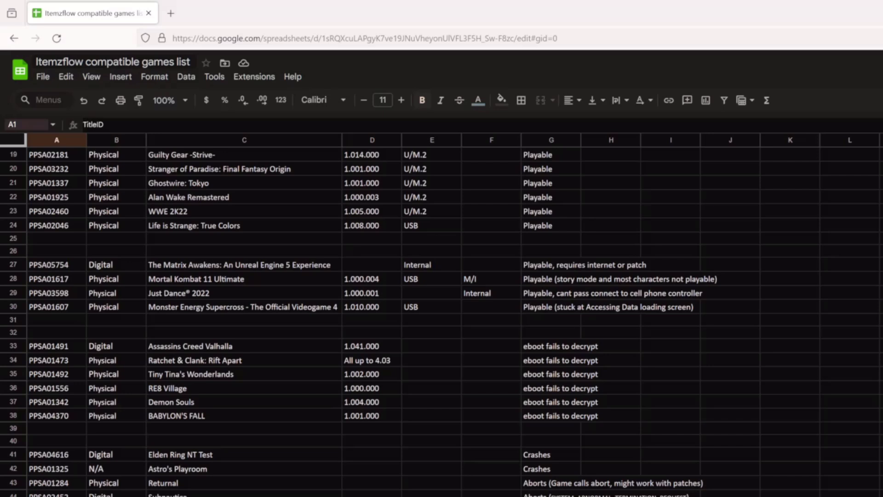
pyautogui.scroll(-2, 441, 318)
pyautogui.scroll(-2, 442, 317)
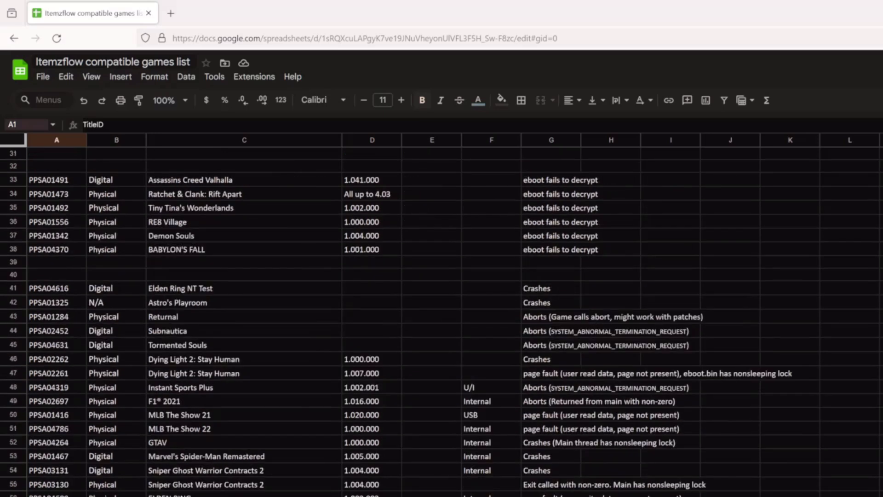
pyautogui.scroll(-4, 441, 318)
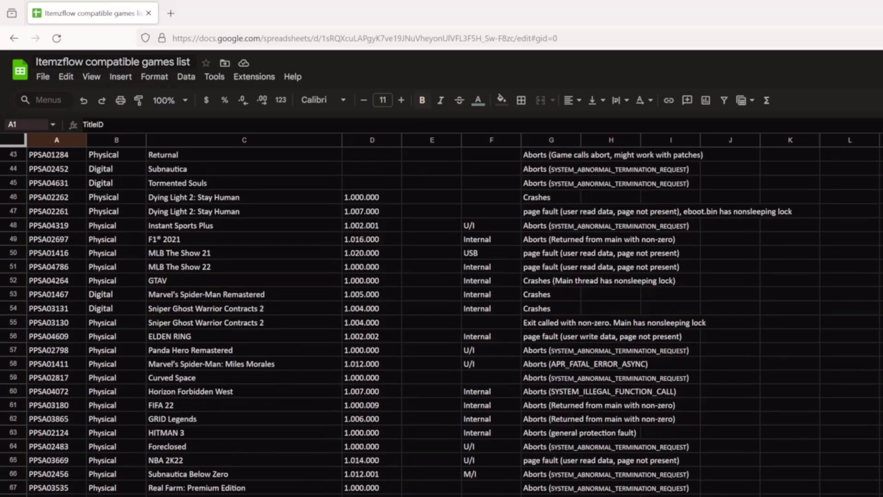
pyautogui.scroll(-8, 442, 317)
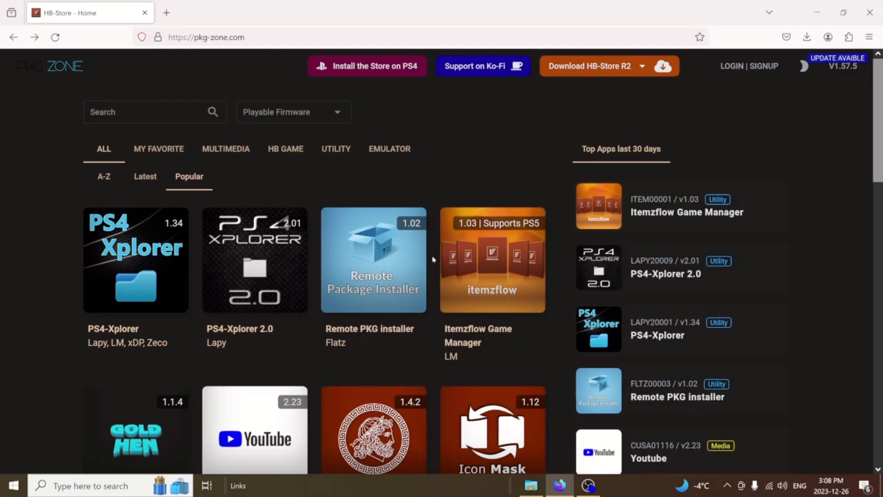
# - Open the Itemzflow Game Manager page on pkg-zone.com and bring up its PS4 and PS5 download options
pyautogui.moveTo(463, 259)
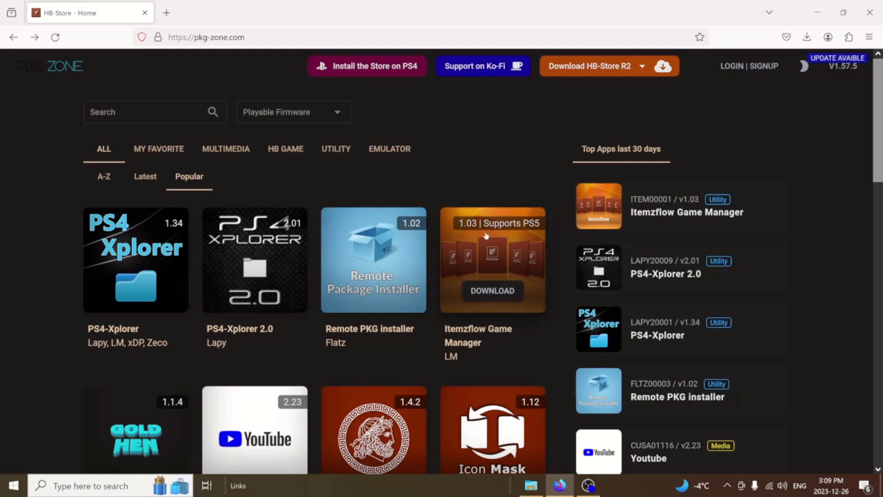
pyautogui.click(490, 259)
pyautogui.scroll(-5, 480, 304)
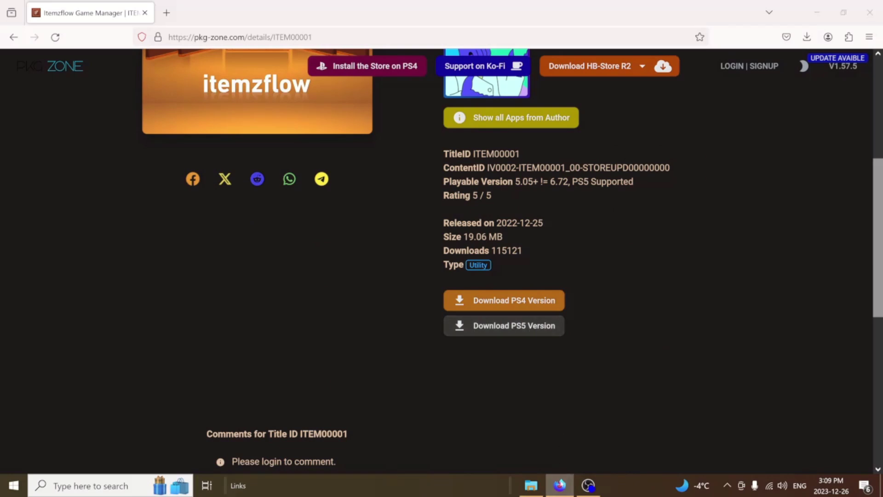
# - Copy the Itemzflow package ITEM00001_V1.03.pkg from the desktop to the root of Local Disk (H:)
pyautogui.click(560, 484)
pyautogui.click(414, 190)
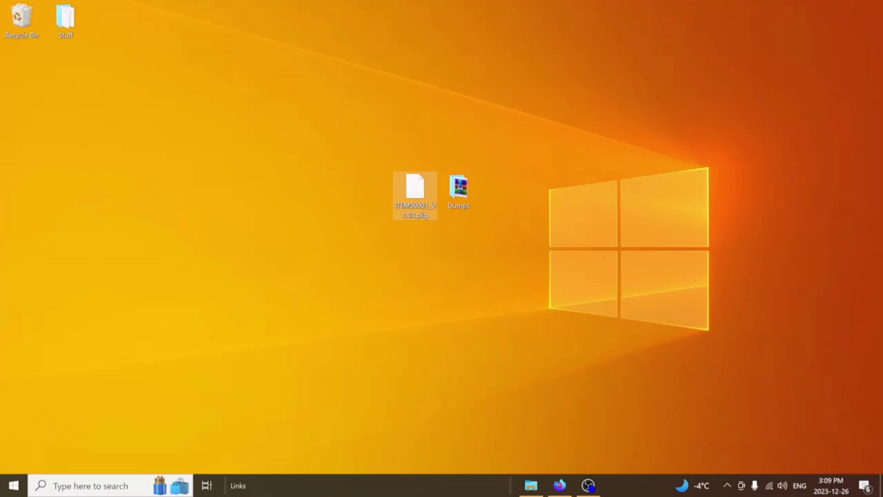
pyautogui.click(531, 486)
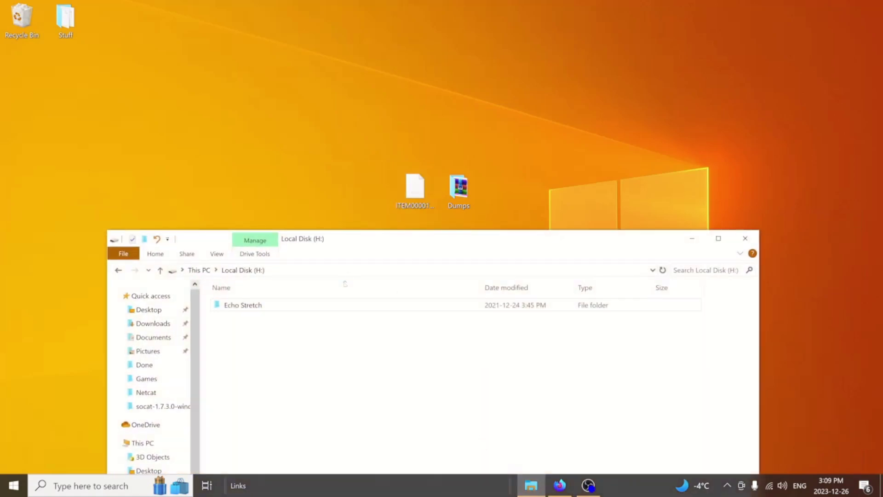
pyautogui.moveTo(414, 188); pyautogui.dragTo(255, 325)
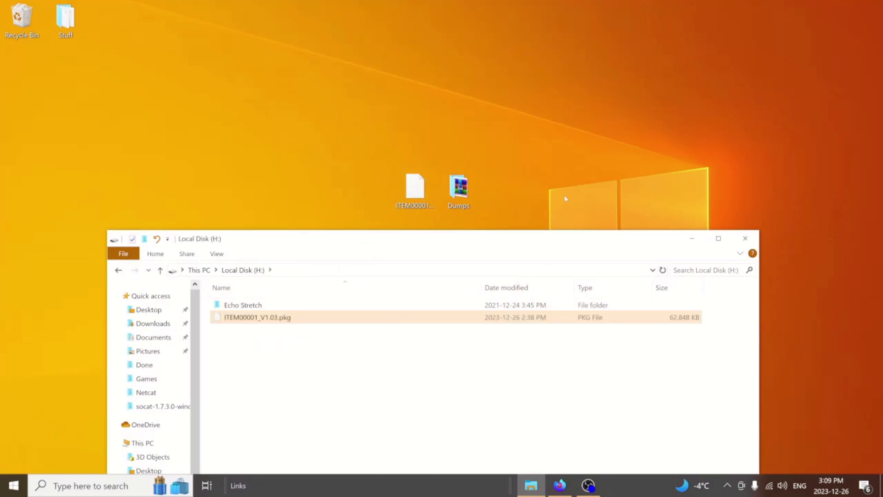
# - Open the desktop Dumps folder beside the Local Disk (H:) window and enter the PPSA02046-Life is Strange True Colors-1.008.000 folder
pyautogui.doubleClick(459, 187)
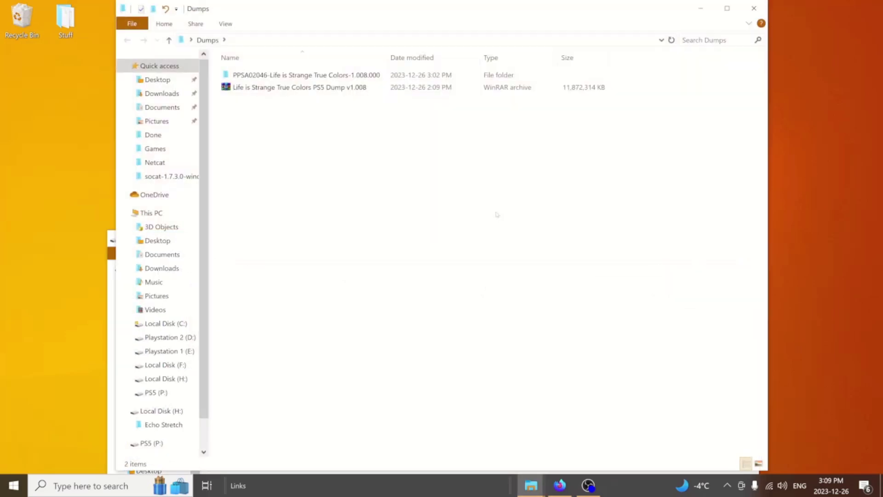
pyautogui.moveTo(290, 12); pyautogui.dragTo(454, 51)
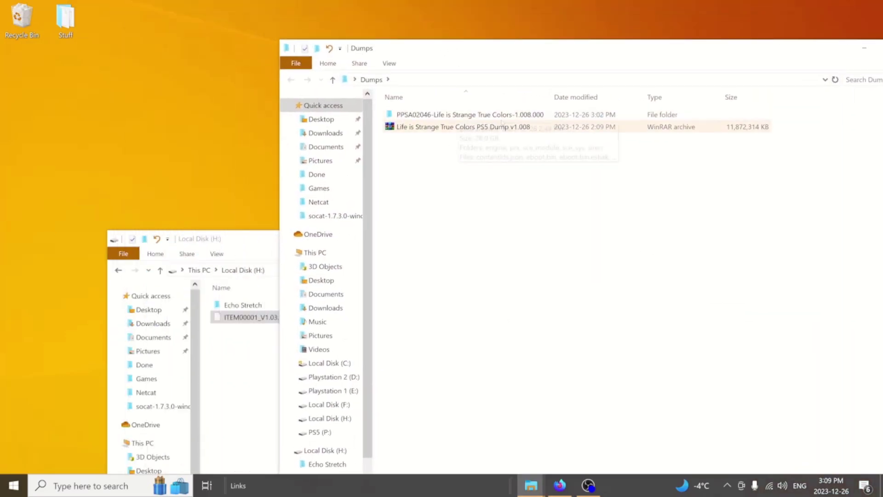
pyautogui.moveTo(476, 119)
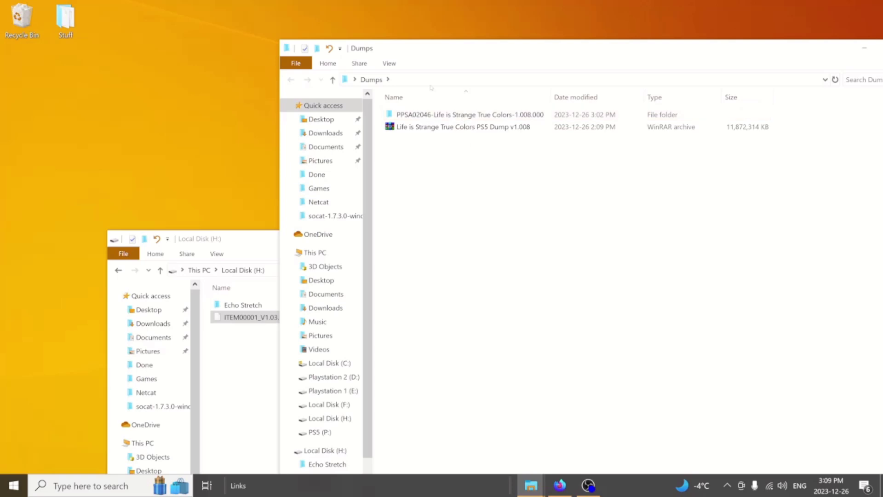
pyautogui.doubleClick(454, 118)
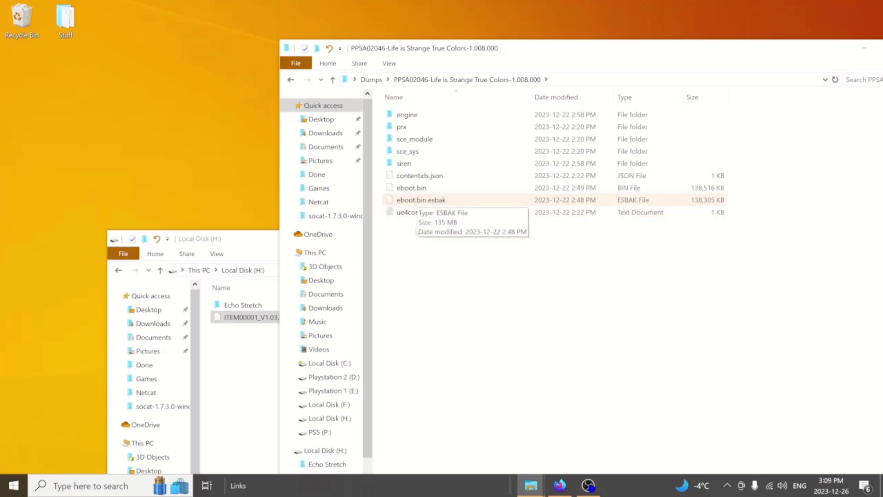
# - Open eboot.bin.esbak in HxD and highlight its ELF header bytes 7F 45 4C 46
pyautogui.click(92, 485)
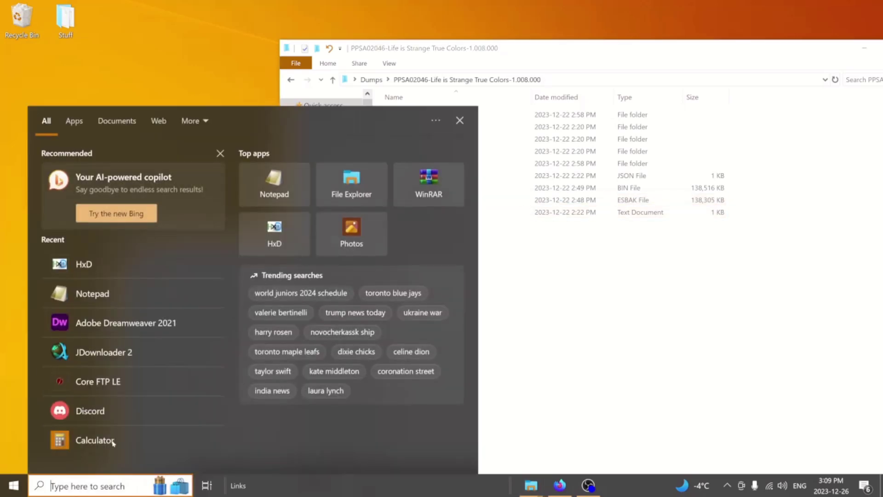
pyautogui.click(118, 276)
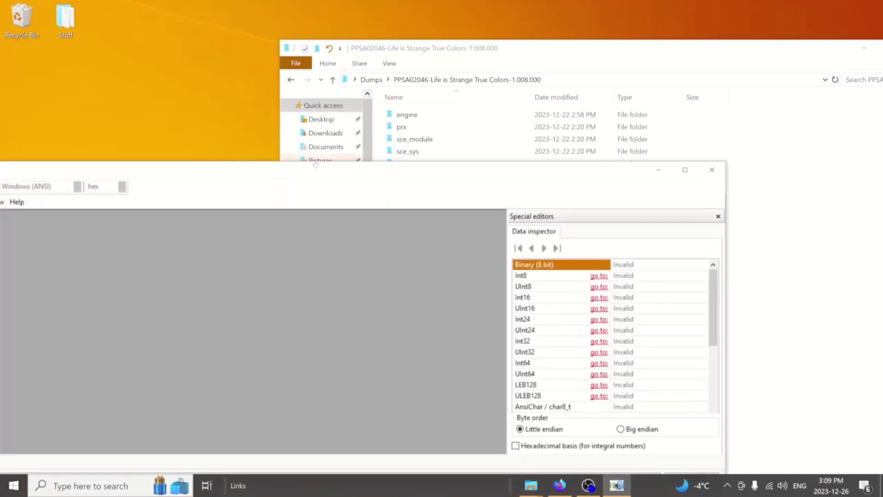
pyautogui.moveTo(316, 163); pyautogui.dragTo(530, 244)
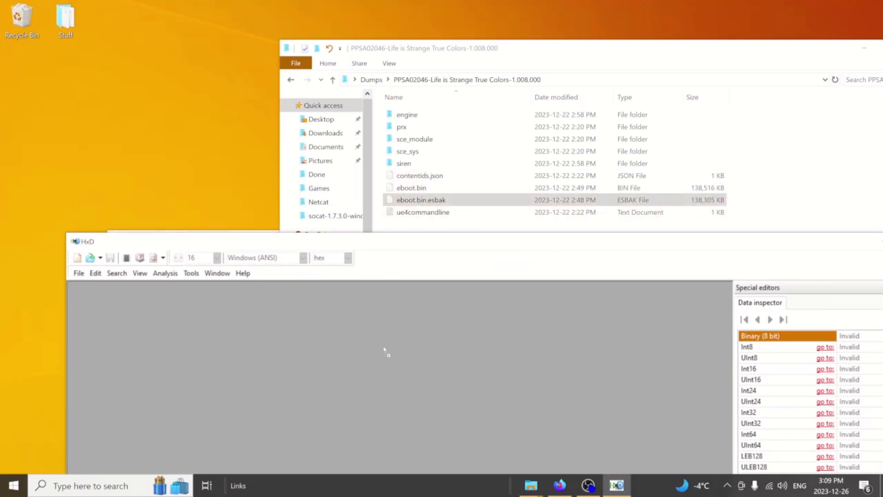
pyautogui.moveTo(385, 350); pyautogui.dragTo(384, 349)
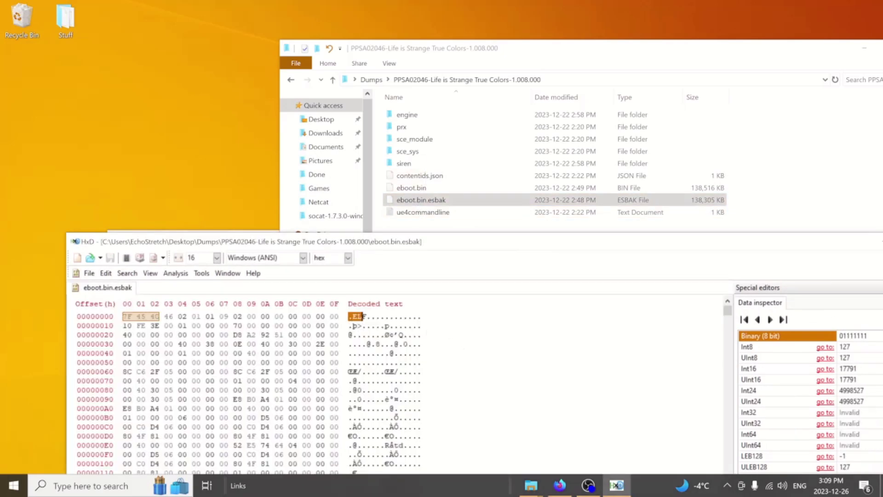
pyautogui.hotkey('shift', 'Right')
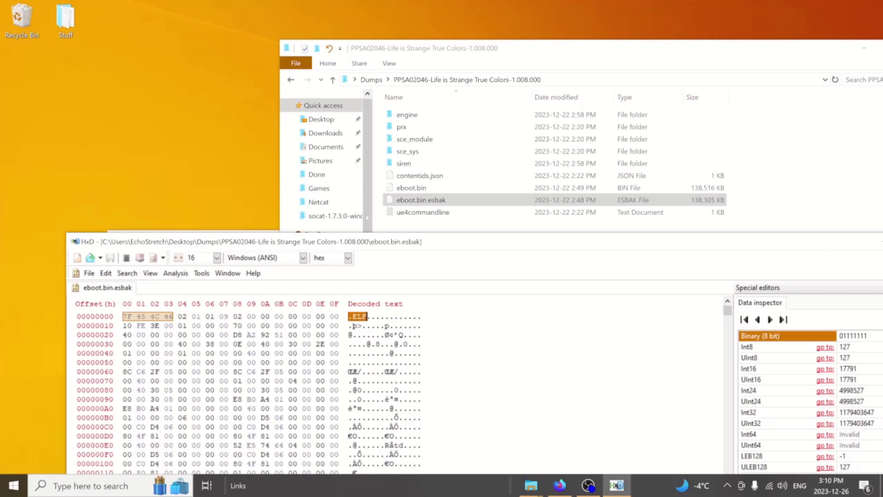
# - Open eboot.bin in HxD, compare its header, highlight the ELF bytes at offset 000001A0, and close HxD
pyautogui.click(411, 188)
pyautogui.click(343, 351)
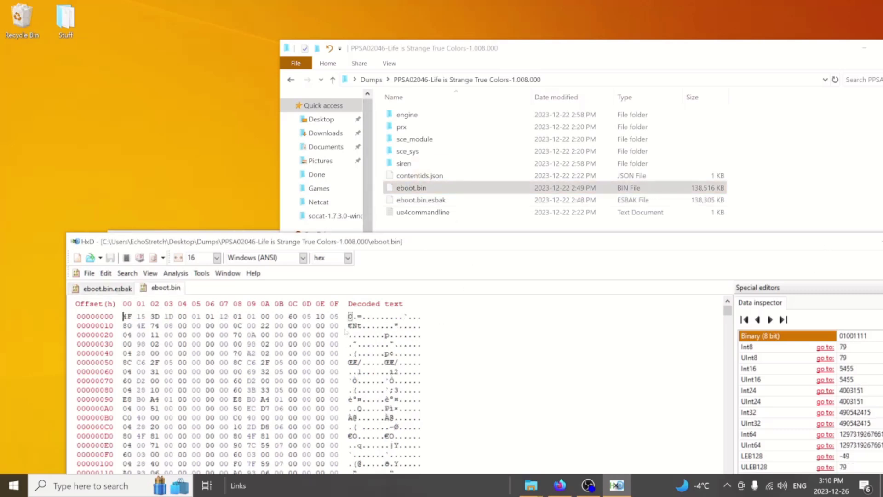
pyautogui.moveTo(353, 316); pyautogui.dragTo(395, 399)
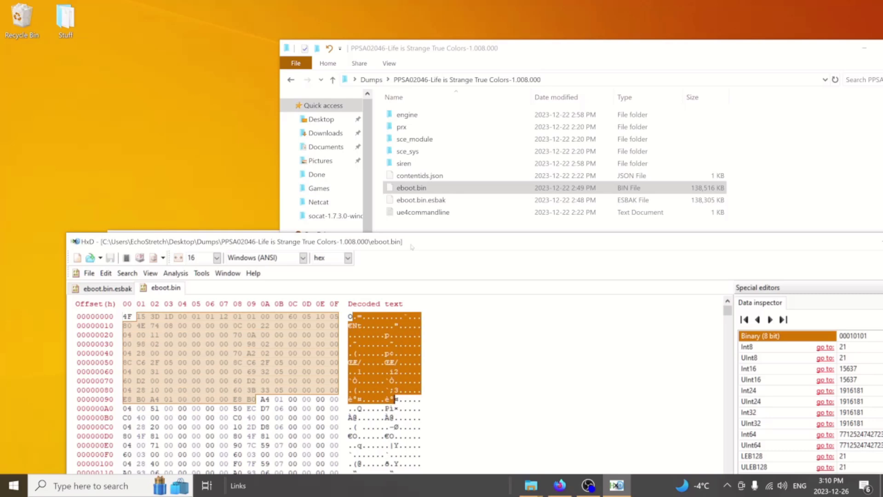
pyautogui.moveTo(420, 245); pyautogui.dragTo(458, 131)
pyautogui.scroll(-2, 383, 310)
pyautogui.moveTo(164, 385); pyautogui.dragTo(220, 385)
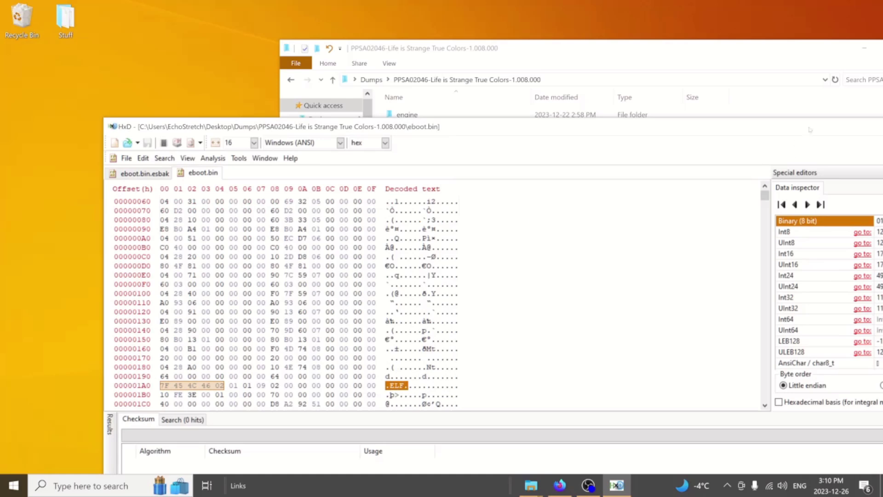
pyautogui.moveTo(809, 127); pyautogui.dragTo(475, 162)
pyautogui.click(638, 165)
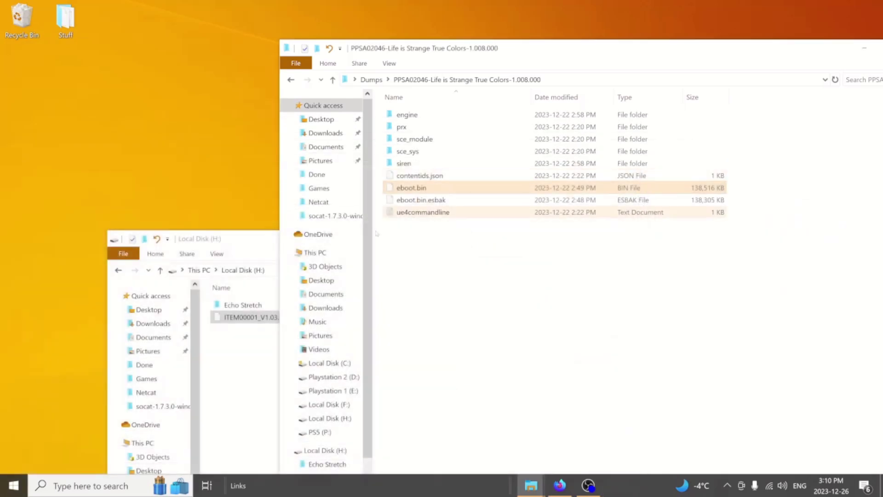
# - Go back to the Dumps folder and copy the Life is Strange True Colors dump to Local Disk (H:)
pyautogui.click(292, 80)
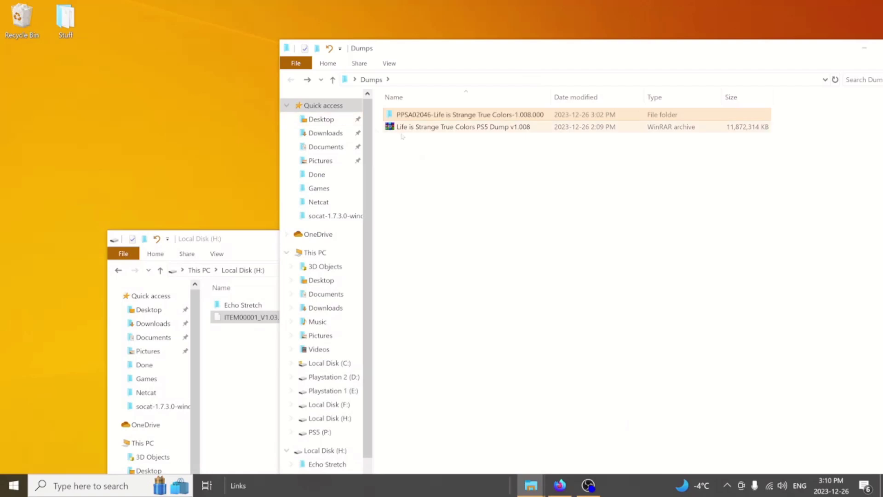
pyautogui.hotkey('ctrl', 'a')
pyautogui.moveTo(400, 115); pyautogui.dragTo(231, 367)
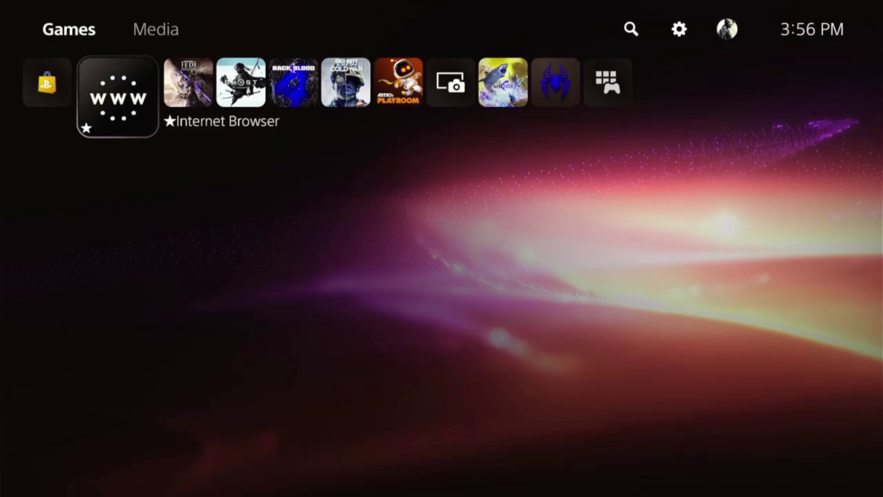
# - Launch the Internet Browser on the PS5 and open the es7in1.site/ps5jb favorite
pyautogui.press('Return')
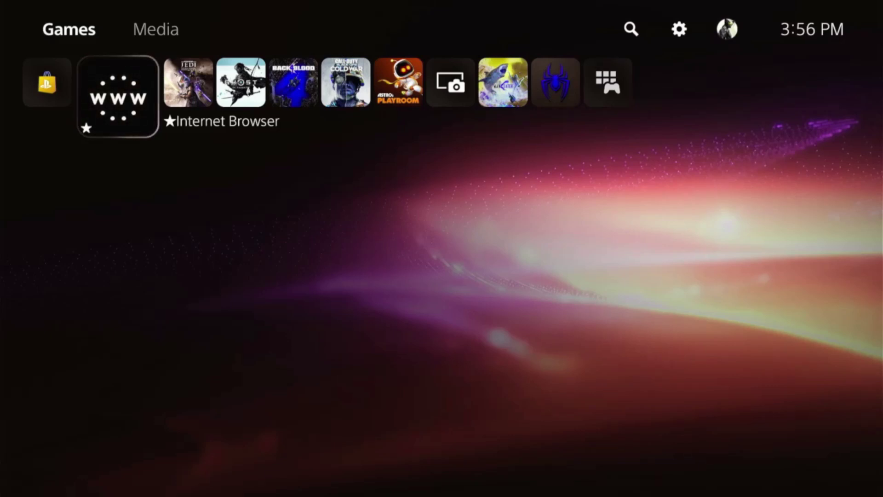
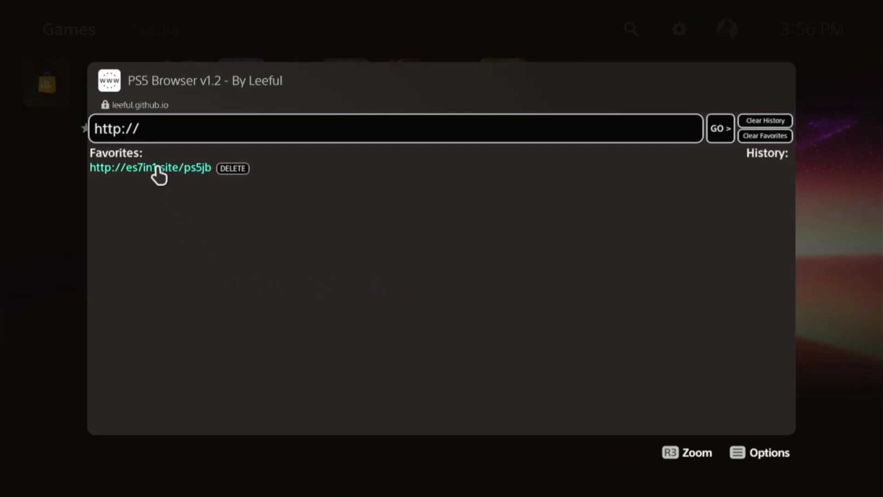
pyautogui.click(157, 166)
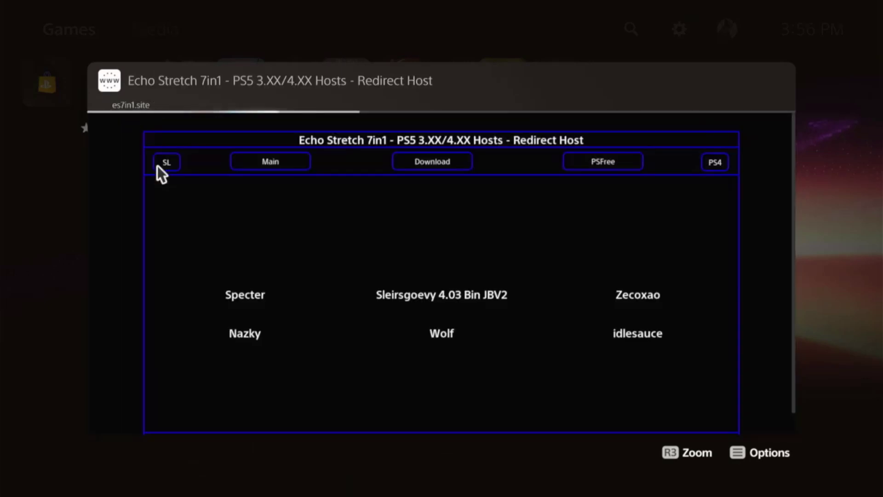
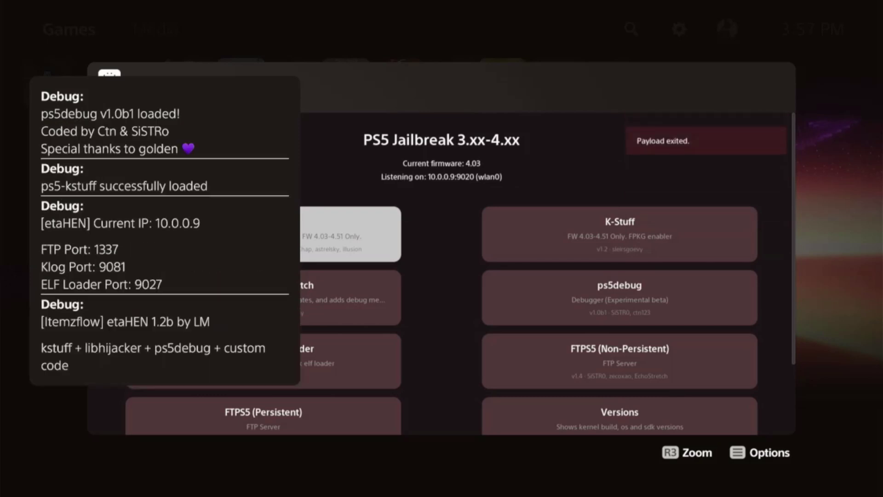
# - Return to the PS5 home screen and install ITEM00001_V1.03.pkg with the Package Installer in Debug Settings
pyautogui.press('super')
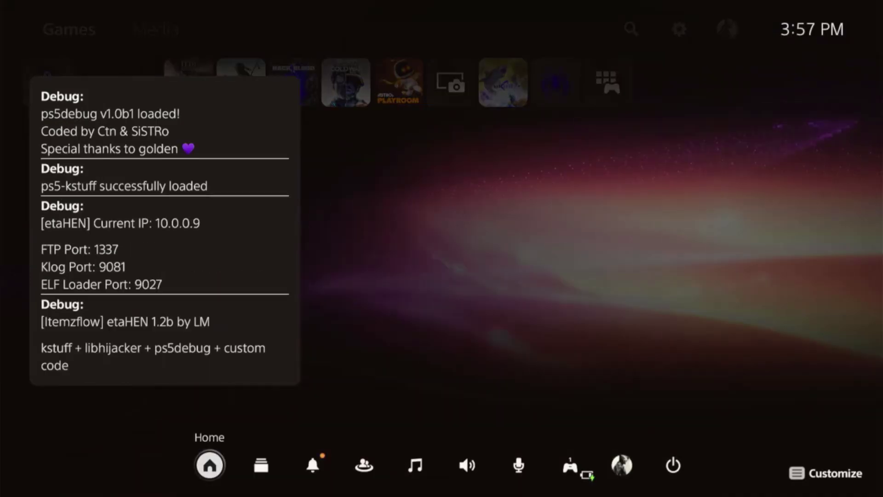
pyautogui.press('Escape')
pyautogui.press('Up')
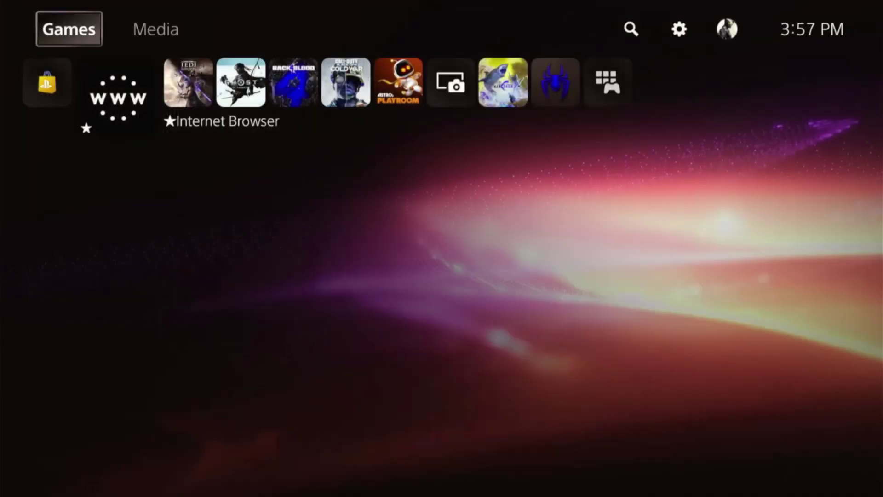
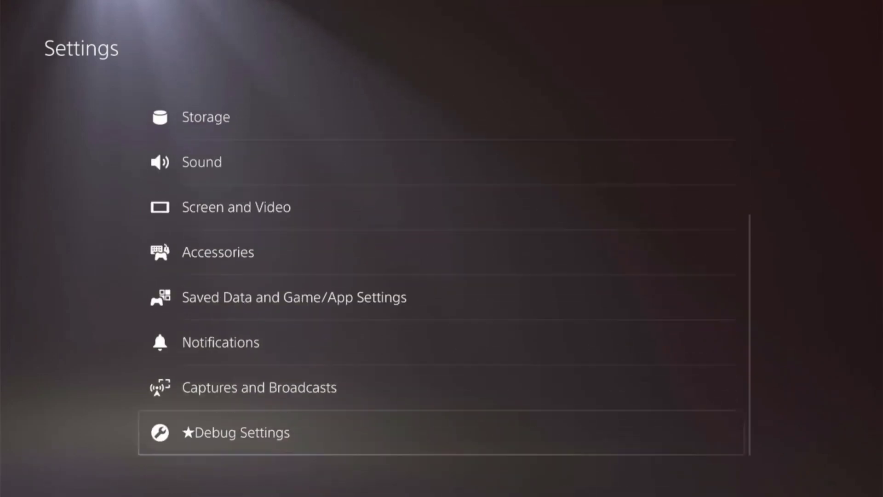
pyautogui.press('Return')
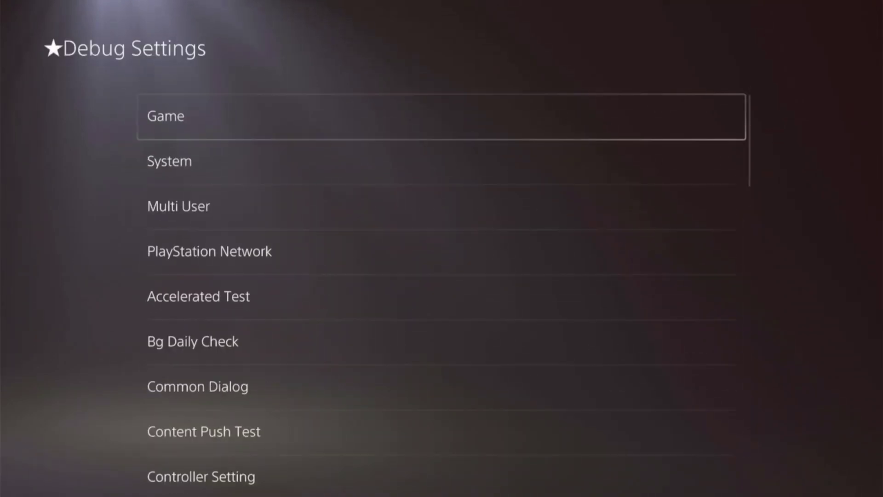
pyautogui.press('Return')
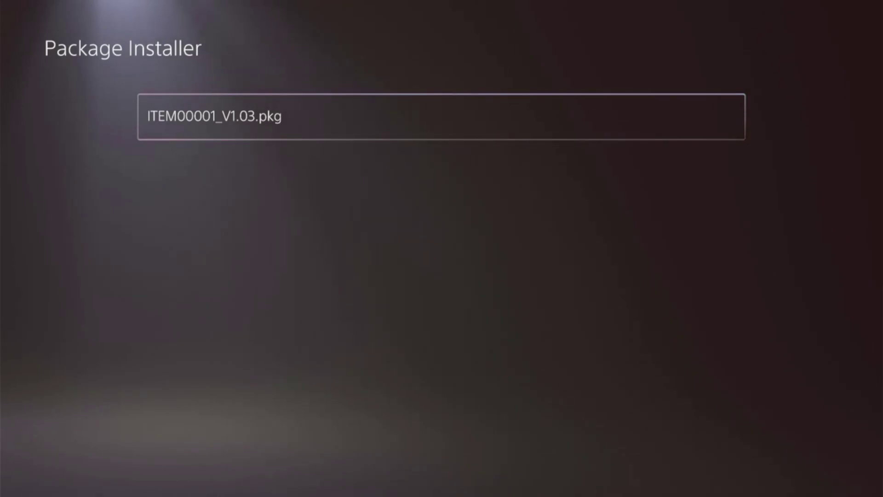
pyautogui.press('Return')
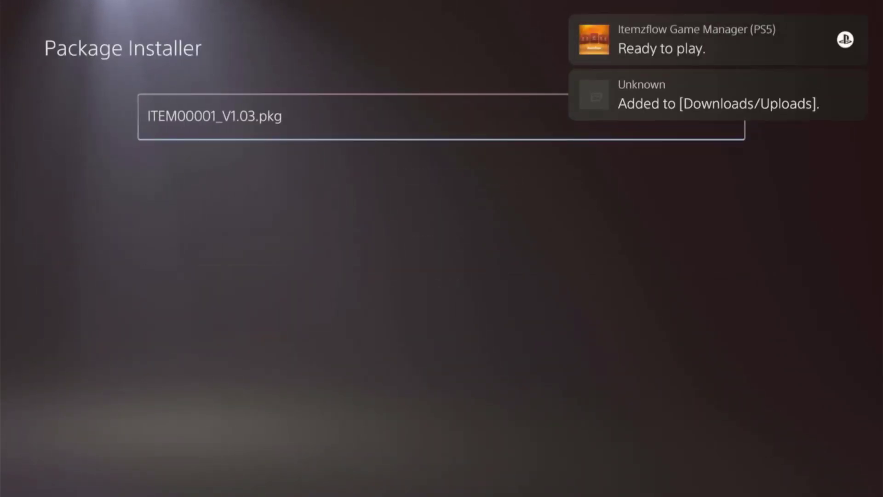
# - Leave the PS5 settings and launch the installed Itemzflow Game Manager
pyautogui.press('Escape')
pyautogui.press('Escape')
pyautogui.press('Escape')
pyautogui.press('Escape')
pyautogui.press('Left')
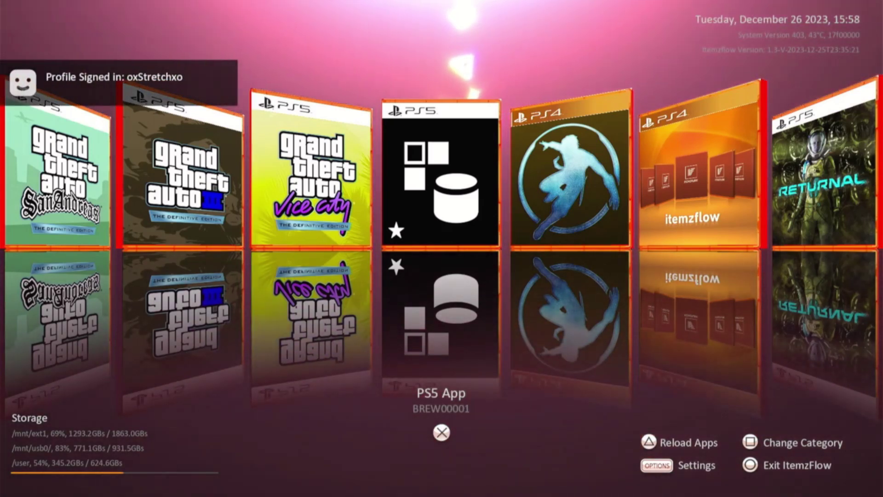
# - Start changing the app path of the PS5 App entry and browse into the mnt folder
pyautogui.press('Return')
pyautogui.press('Right')
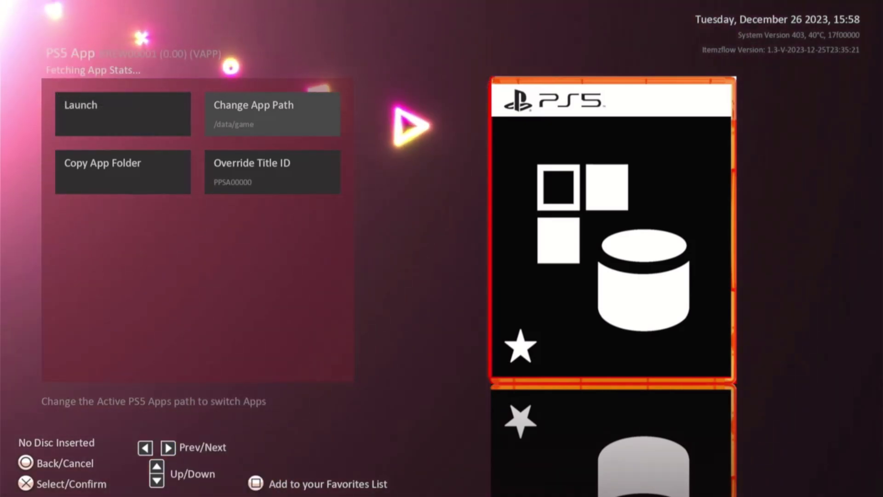
pyautogui.press('Return')
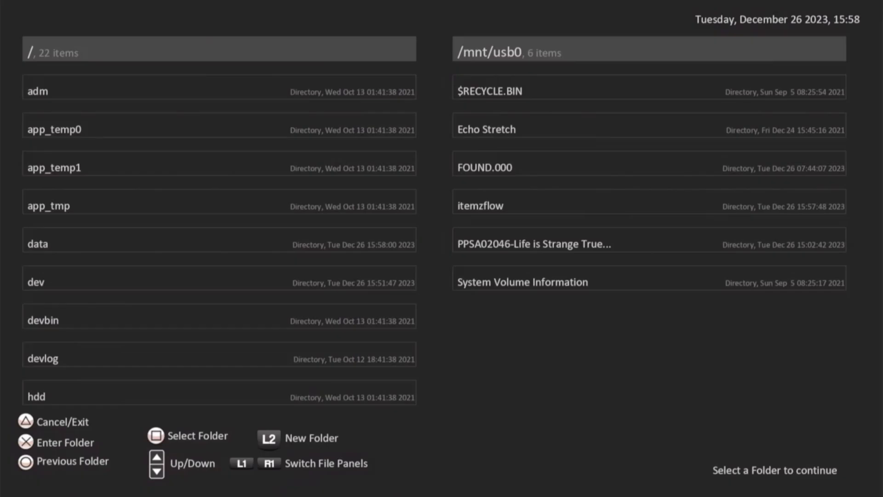
pyautogui.press('Down')
pyautogui.press('Down')
pyautogui.press('Down')
pyautogui.press('Down')
pyautogui.press('Down')
pyautogui.press('Down')
pyautogui.press('Down')
pyautogui.press('Down')
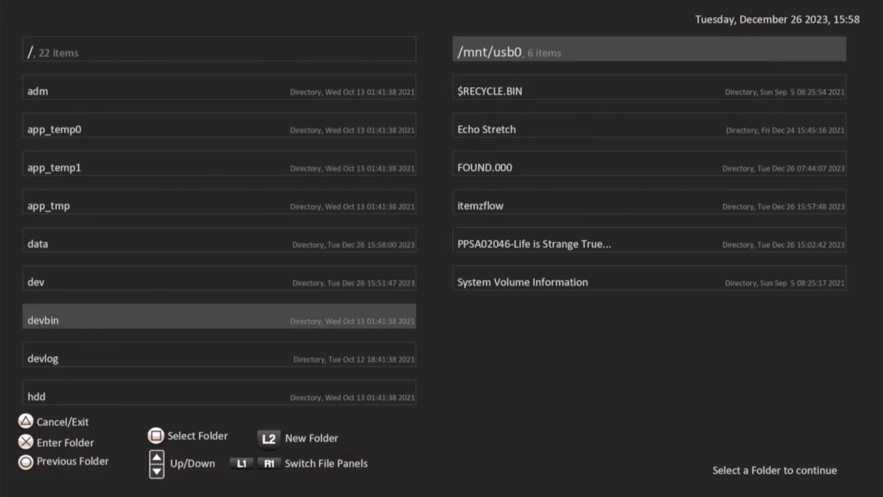
pyautogui.press('Down')
pyautogui.press('Down')
pyautogui.press('Down')
pyautogui.press('Down')
pyautogui.press('Down')
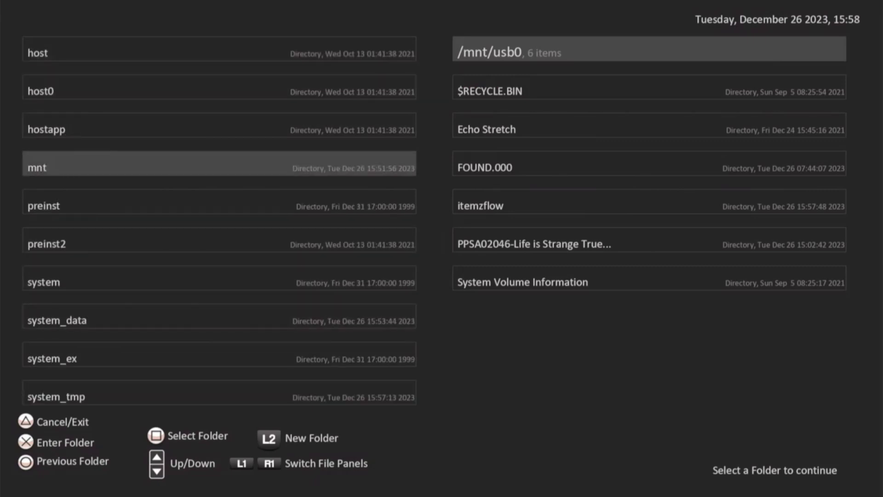
pyautogui.press('Return')
# - Set the app path to the PPSA02046-Life is Strange True Colors-1.008.000 folder on usb0
pyautogui.press('Down')
pyautogui.press('Down')
pyautogui.press('Down')
pyautogui.press('Down')
pyautogui.press('Down')
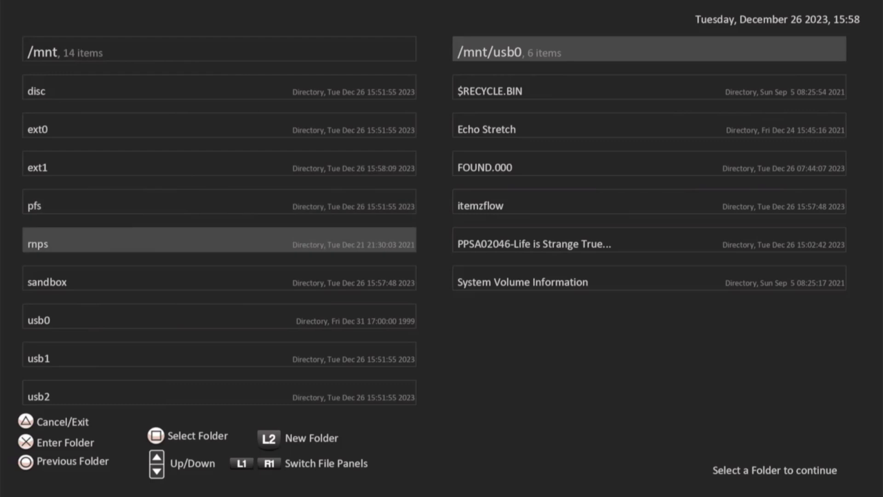
pyautogui.press('Down')
pyautogui.press('Down')
pyautogui.press('Return')
pyautogui.press('Down')
pyautogui.press('Down')
pyautogui.press('Down')
pyautogui.press('Down')
pyautogui.press('Down')
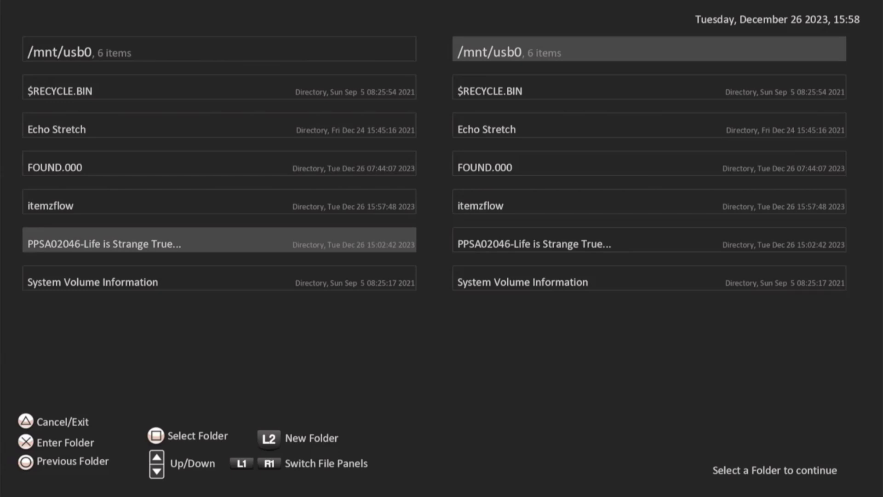
pyautogui.press('Return')
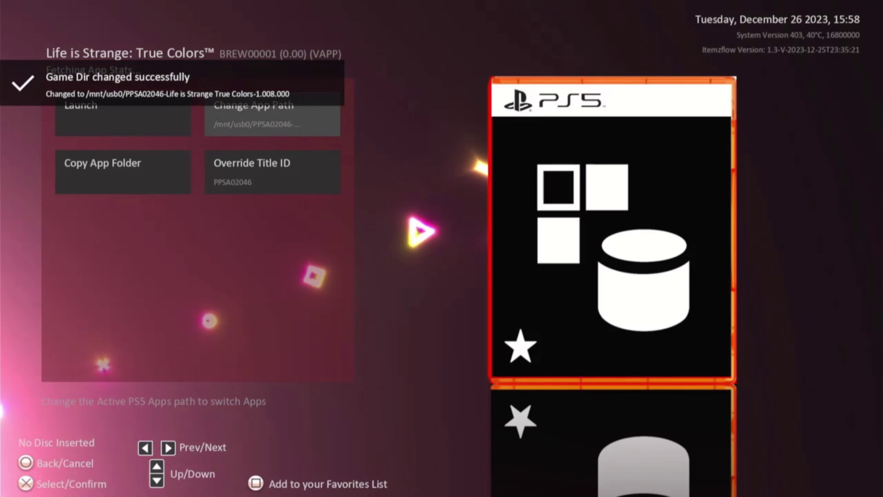
# - Start Copy App Folder for Life is Strange: True Colors and browse into mnt for the destination
pyautogui.press('Left')
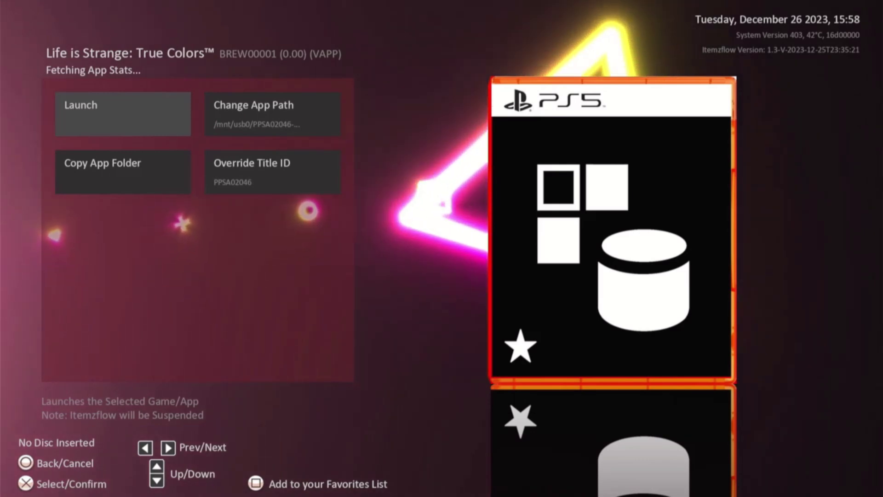
pyautogui.press('Down')
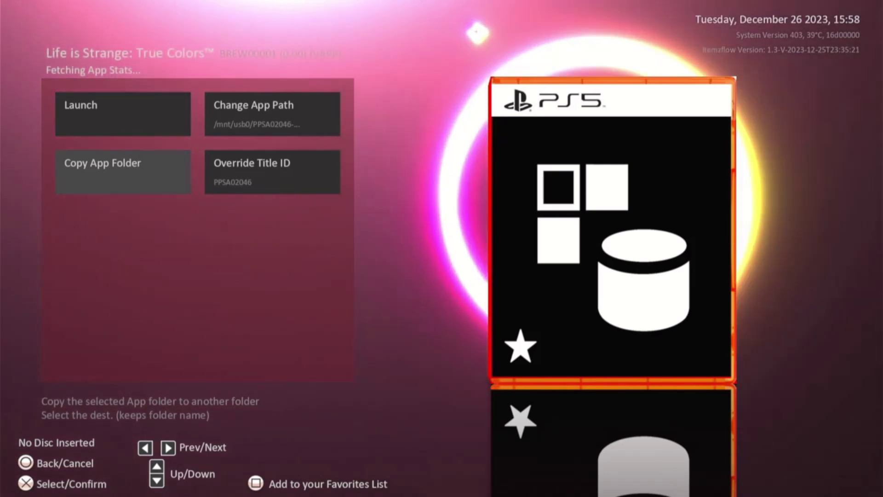
pyautogui.press('Return')
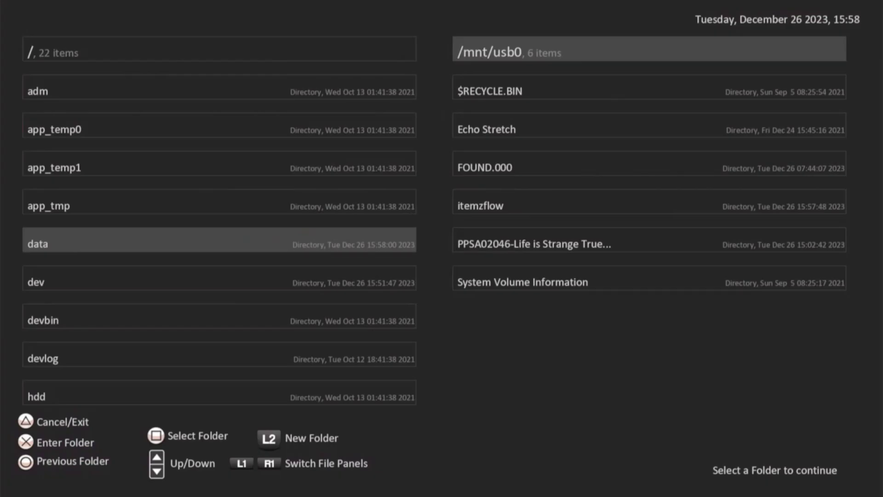
pyautogui.press('Down')
pyautogui.press('Down')
pyautogui.press('Down')
pyautogui.press('Down')
pyautogui.press('Down')
pyautogui.press('Down')
pyautogui.press('Down')
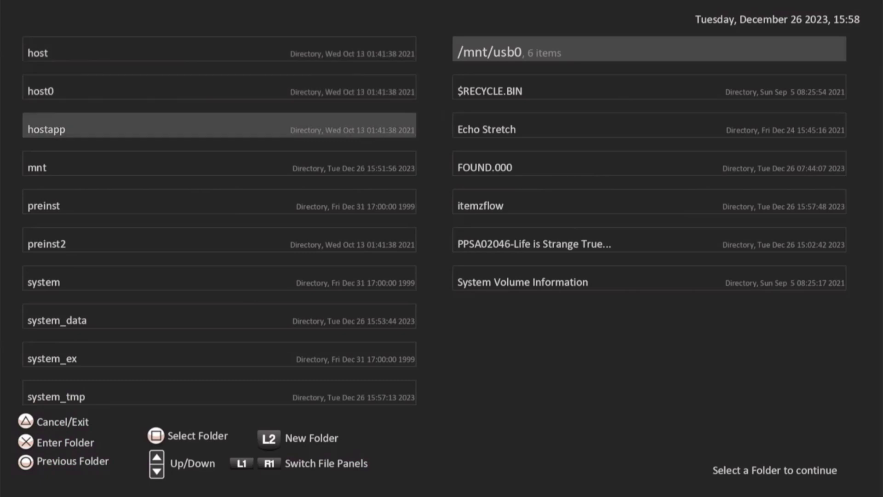
pyautogui.press('Down')
pyautogui.press('Return')
# - Choose /mnt/ext1/data as the destination and copy the game folder there
pyautogui.press('Down')
pyautogui.press('Down')
pyautogui.press('Down')
pyautogui.press('Down')
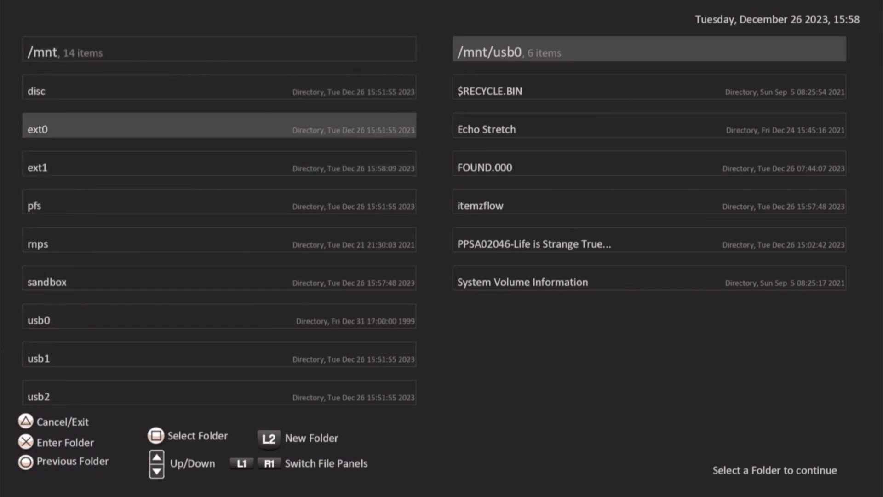
pyautogui.press('Up')
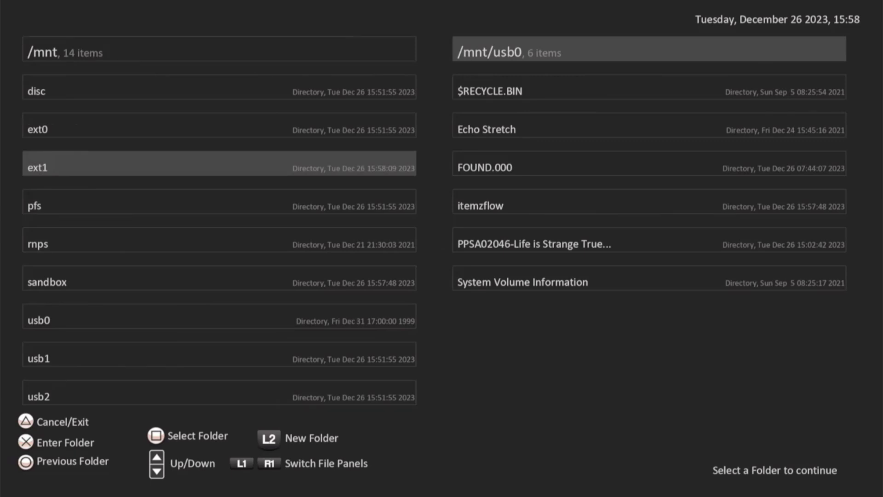
pyautogui.press('Return')
pyautogui.press('Down')
pyautogui.press('Return')
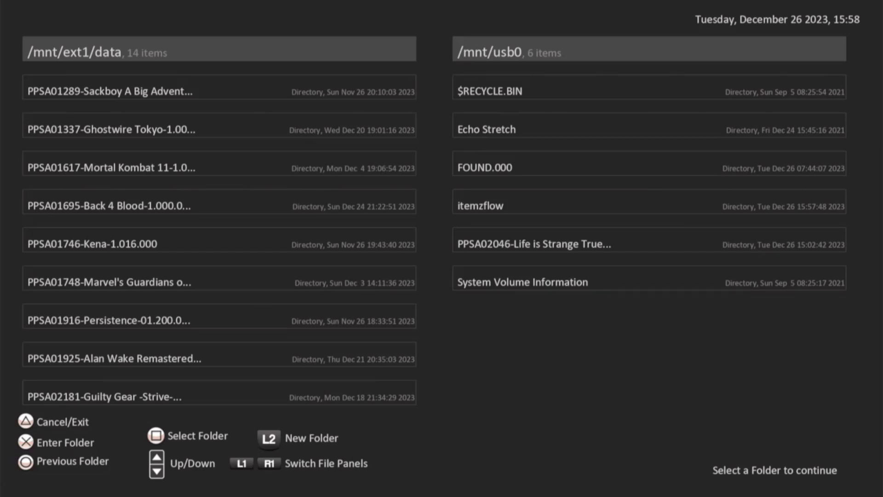
pyautogui.press('space')
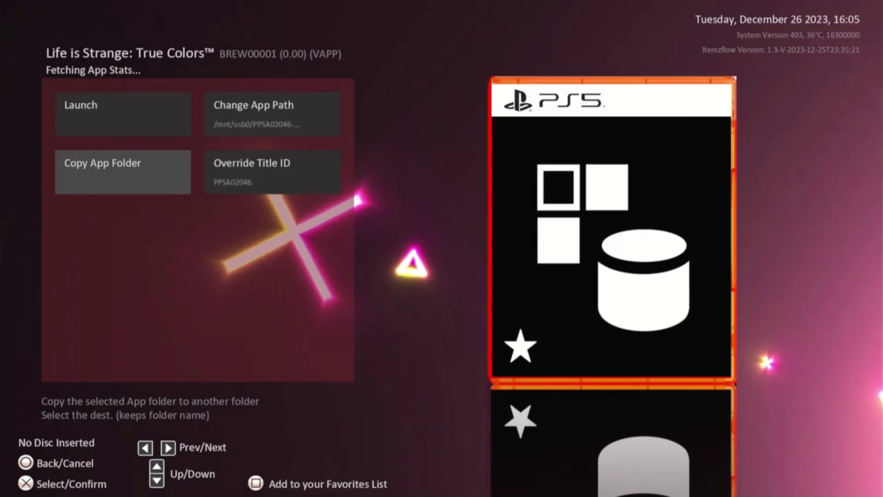
# - Return to the game list and remove the Life is Strange: True Colors virtual app
pyautogui.press('Up')
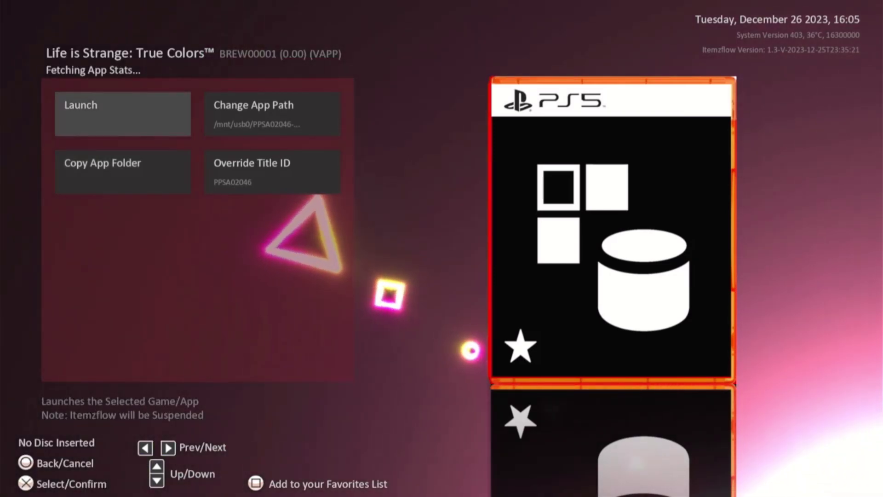
pyautogui.press('Escape')
pyautogui.press('Left')
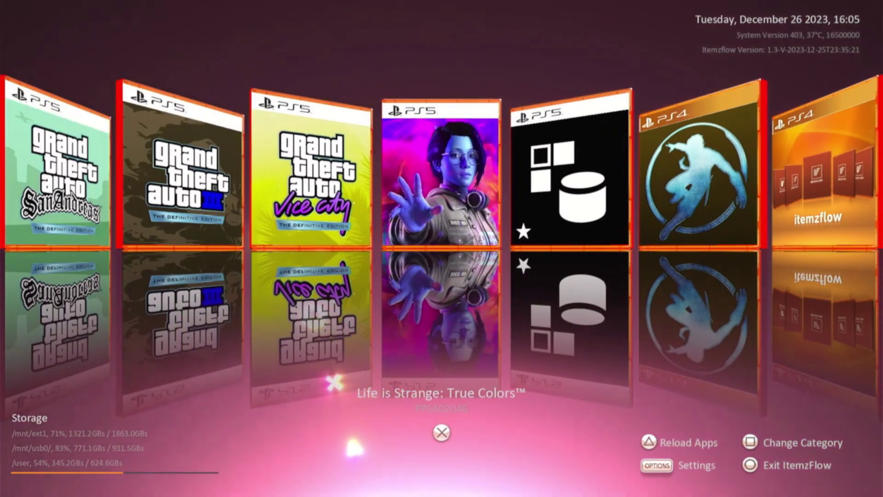
pyautogui.press('Return')
pyautogui.press('Down')
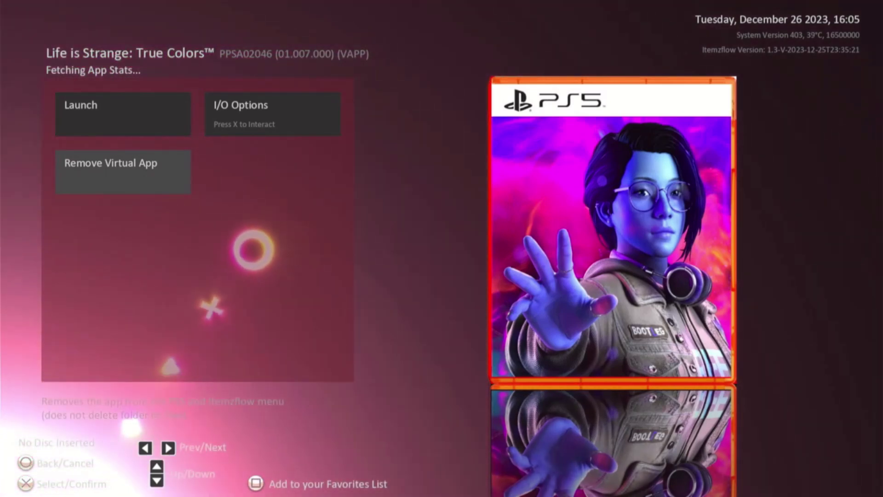
pyautogui.press('Return')
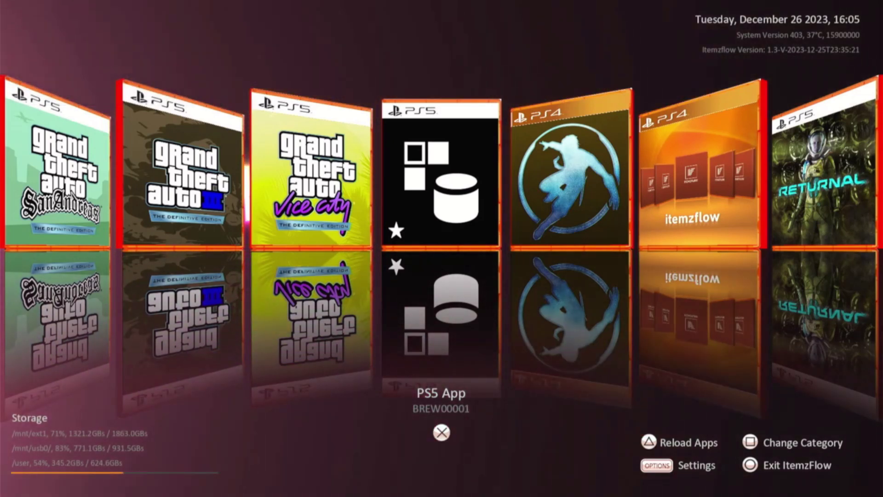
# - Exit Itemzflow to the PS5 home screen and relaunch Itemzflow Game Manager (PS5)
pyautogui.press('Escape')
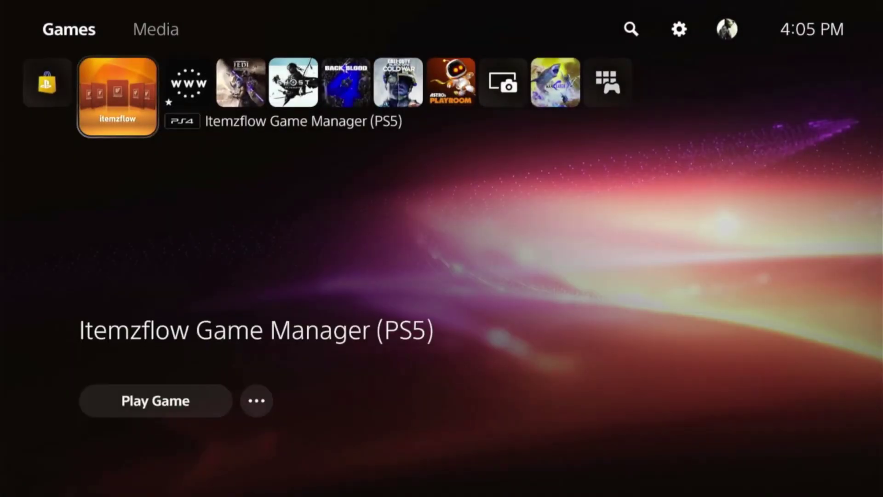
pyautogui.press('Right')
pyautogui.press('Left')
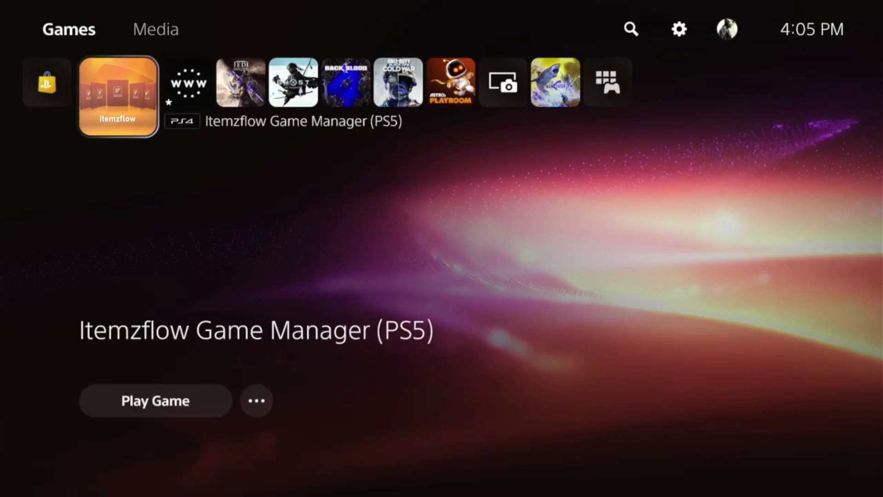
pyautogui.press('Return')
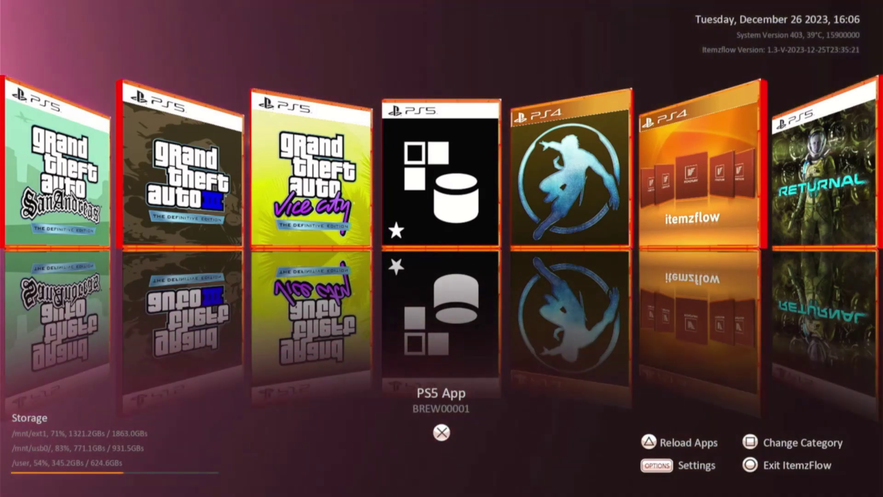
# - Reopen the folder selection for the PS5 App's path and go into the mnt directory
pyautogui.press('Return')
pyautogui.press('Right')
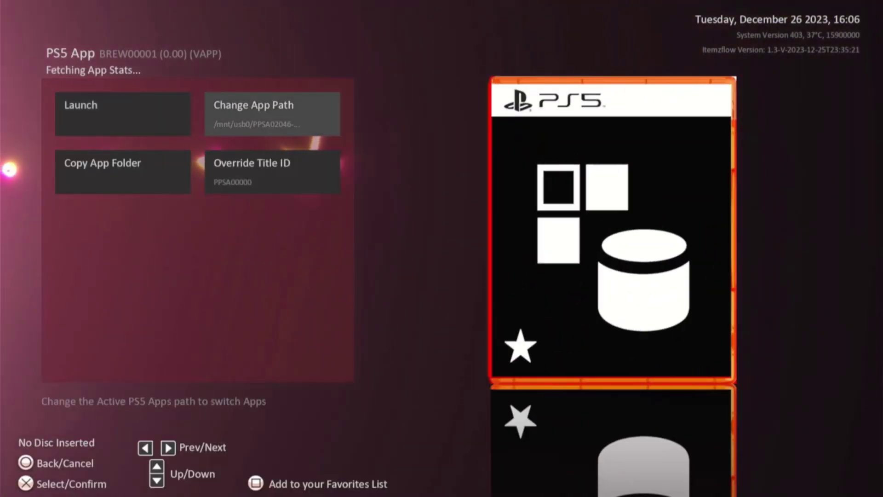
pyautogui.press('Return')
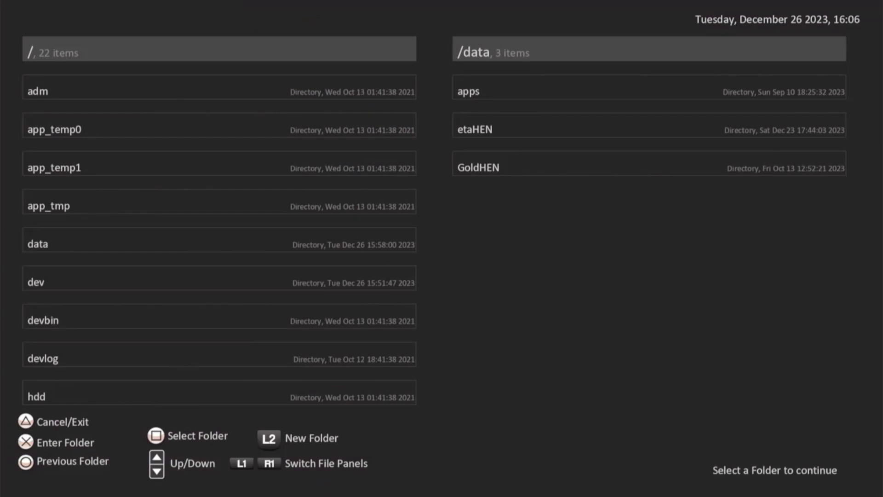
pyautogui.press('Down')
pyautogui.press('Down')
pyautogui.press('Down')
pyautogui.press('Down')
pyautogui.press('Down')
pyautogui.press('Down')
pyautogui.press('Down')
pyautogui.press('Down')
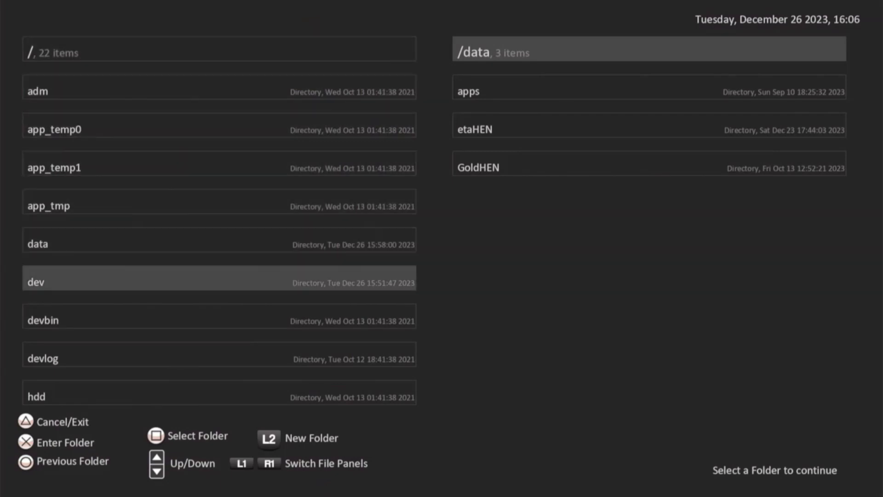
pyautogui.press('Down')
pyautogui.press('Down')
pyautogui.press('Down')
pyautogui.press('Down')
pyautogui.press('Down')
pyautogui.press('Down')
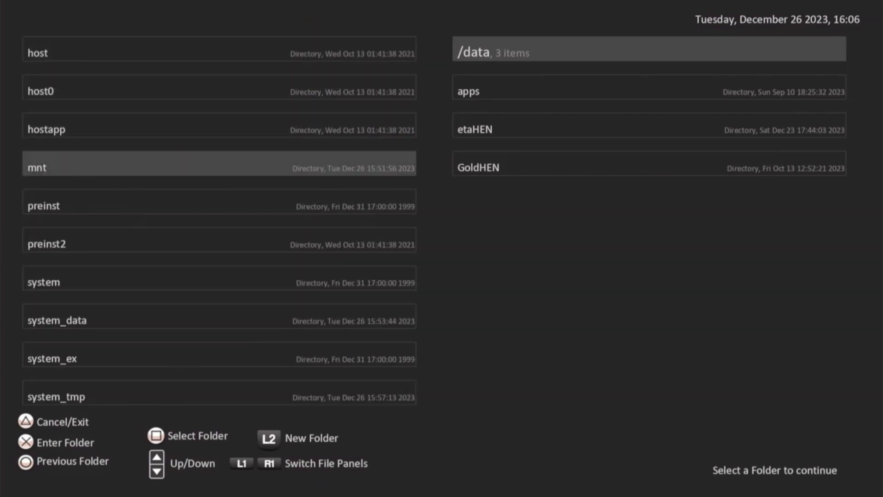
pyautogui.press('Up')
pyautogui.press('Return')
# - Set the app path to the PPSA02046-Life is Strange True Colors-1.008.000 folder in /mnt/ext1/data
pyautogui.press('Down')
pyautogui.press('Down')
pyautogui.press('Down')
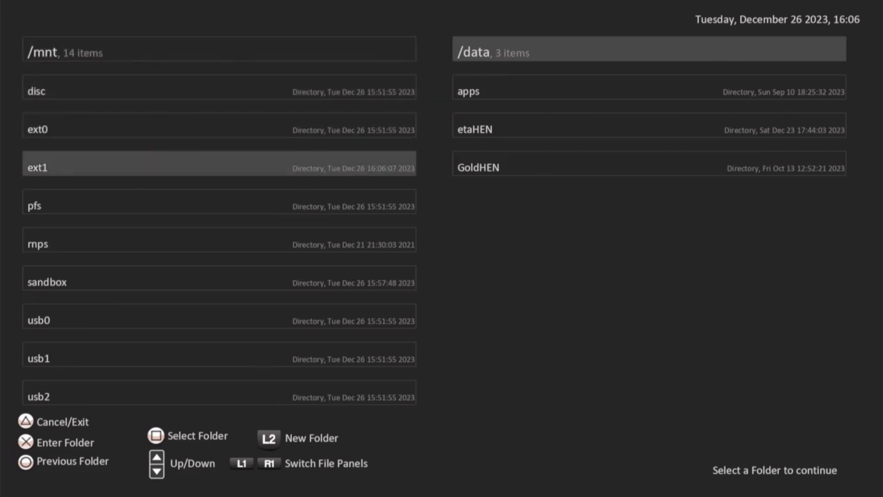
pyautogui.press('Return')
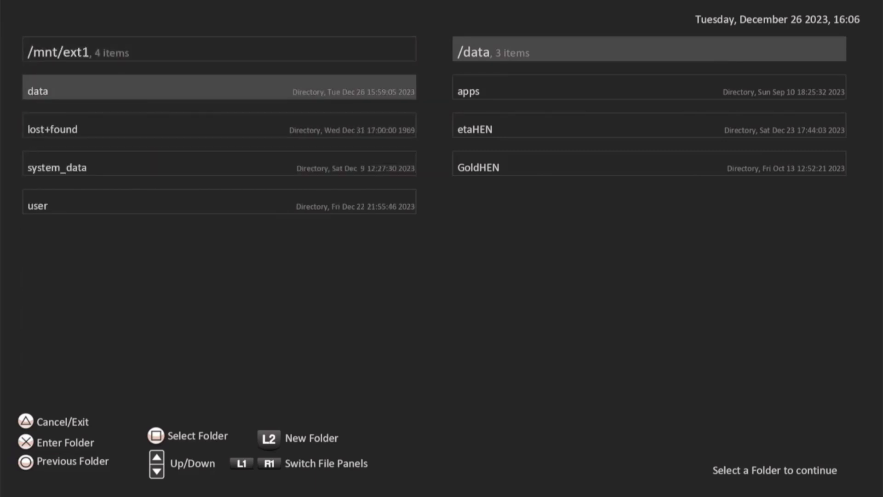
pyautogui.press('Return')
pyautogui.press('Down')
pyautogui.press('Down')
pyautogui.press('Down')
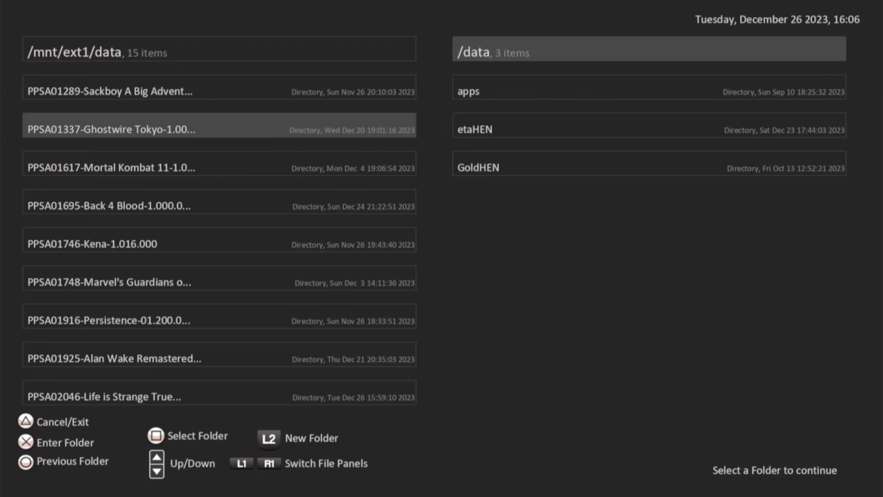
pyautogui.press('Down')
pyautogui.press('Down')
pyautogui.press('Down')
pyautogui.press('Down')
pyautogui.press('Down')
pyautogui.press('Down')
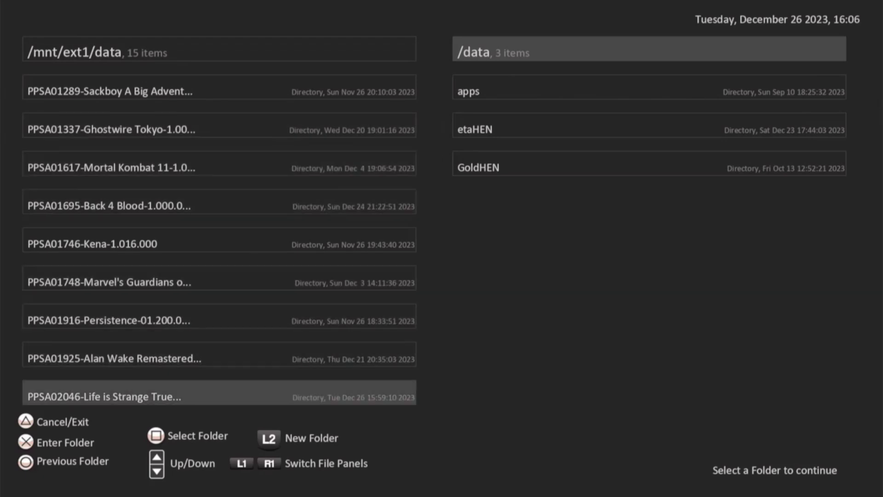
pyautogui.press('Return')
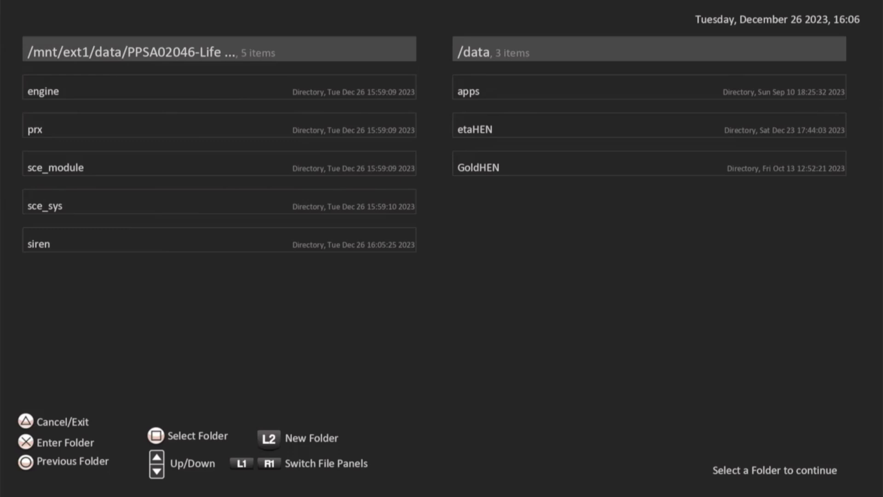
pyautogui.press('s')
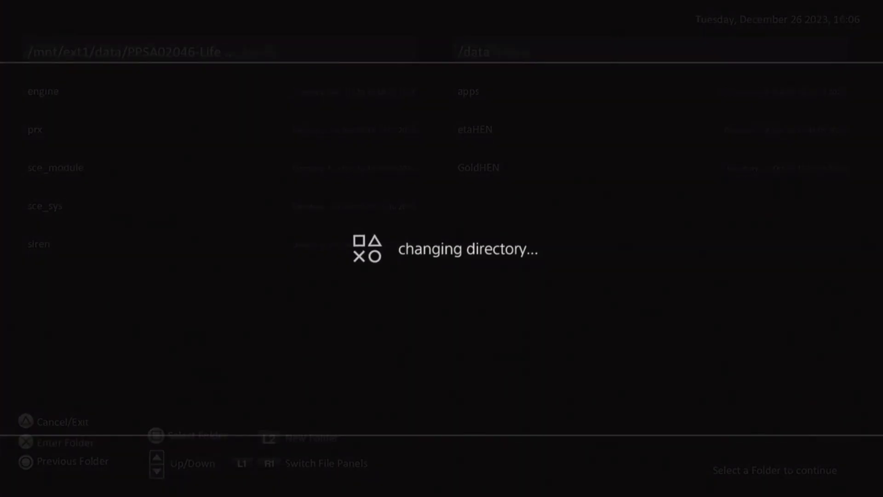
pyautogui.press('Left')
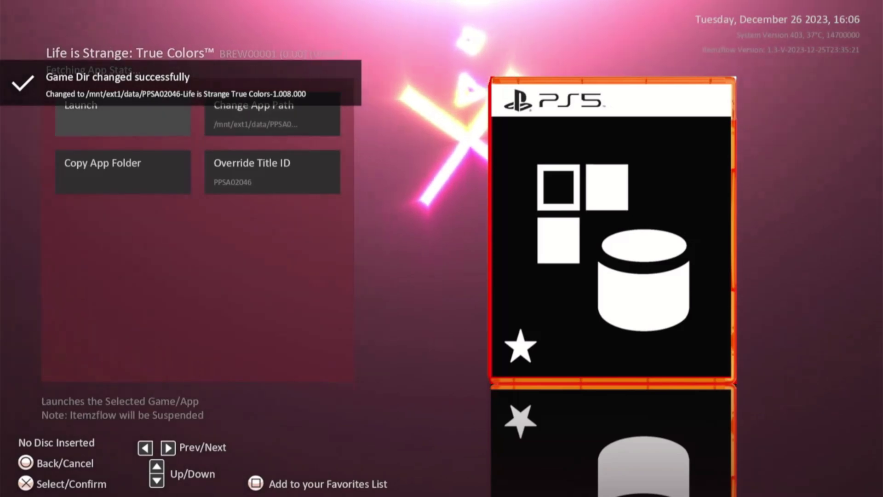